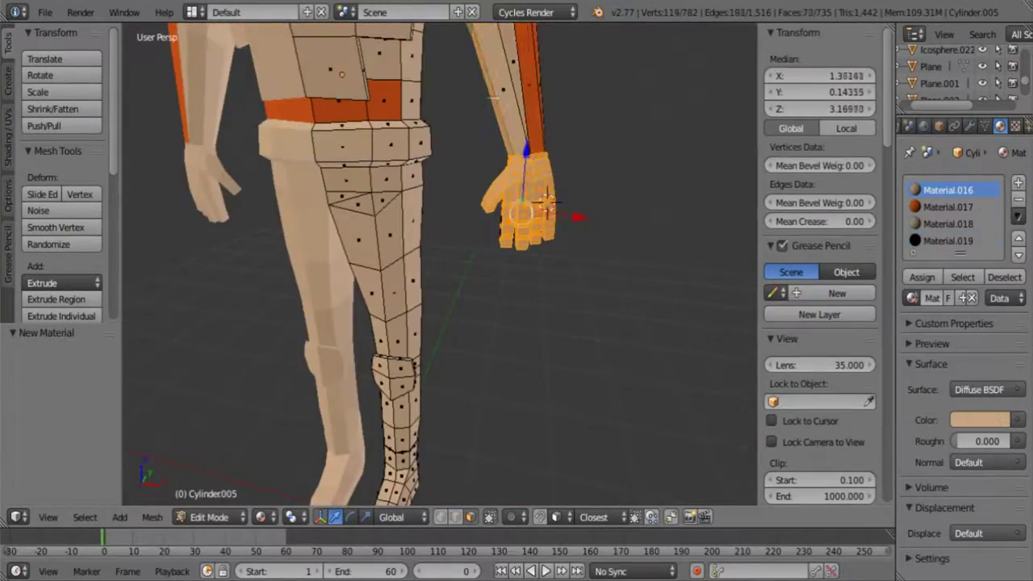
Assign the black Material.019 to the selected hand faces to form the glove.
{"action": "left_click", "coordinate": [920, 277]}
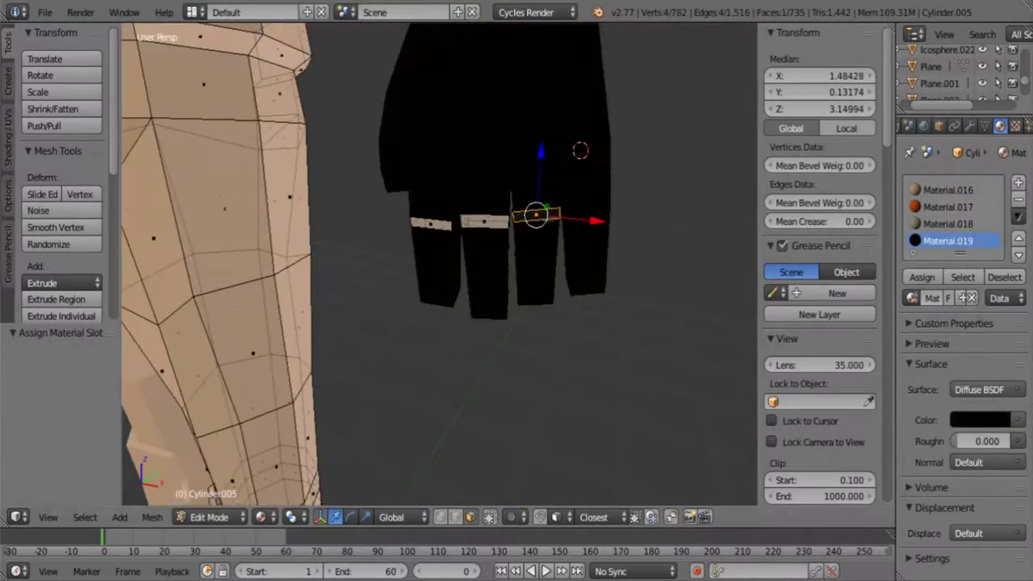